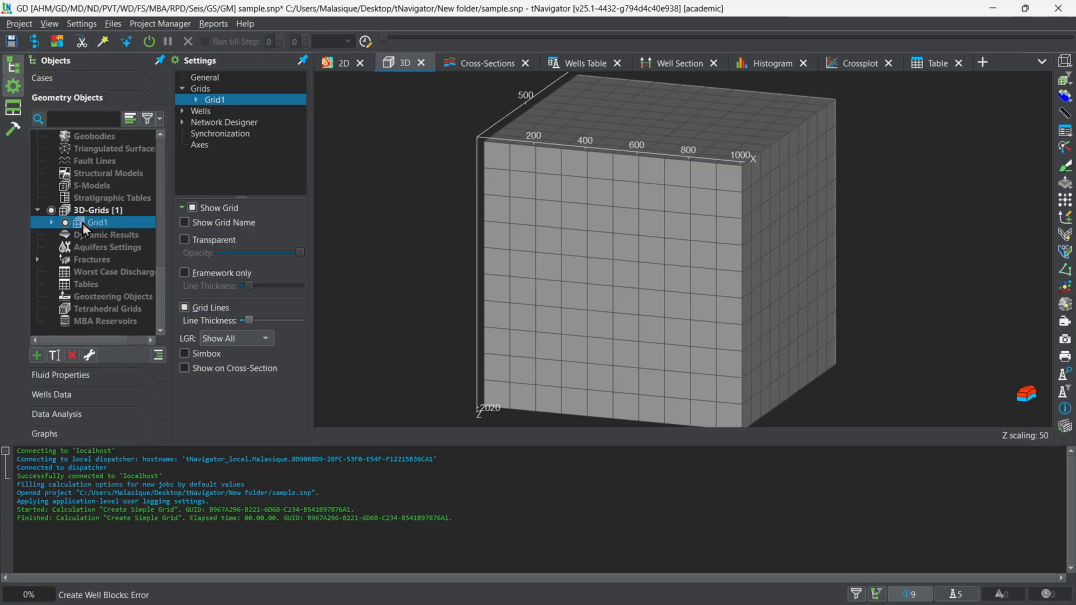
- Create a new continuous property under Grid1 and expand the grid's property list
left_click(51, 222)
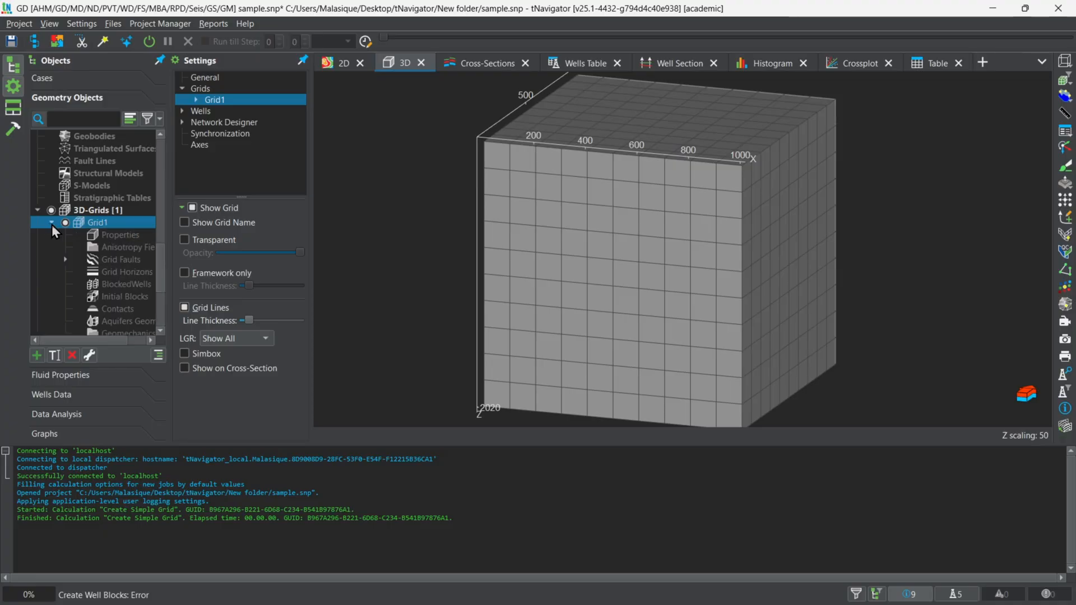
left_click(110, 236)
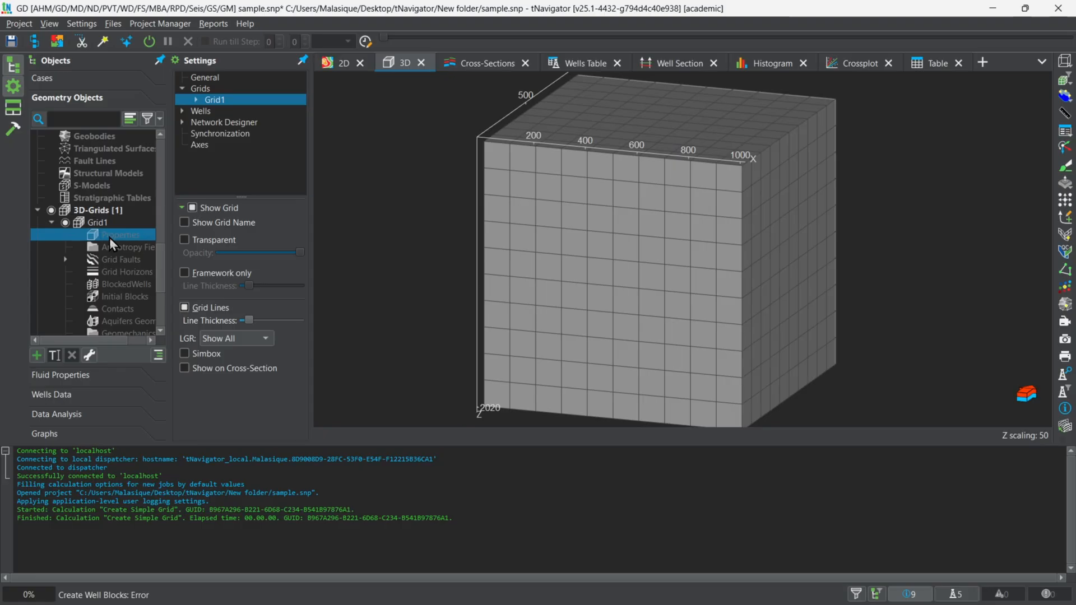
right_click(109, 237)
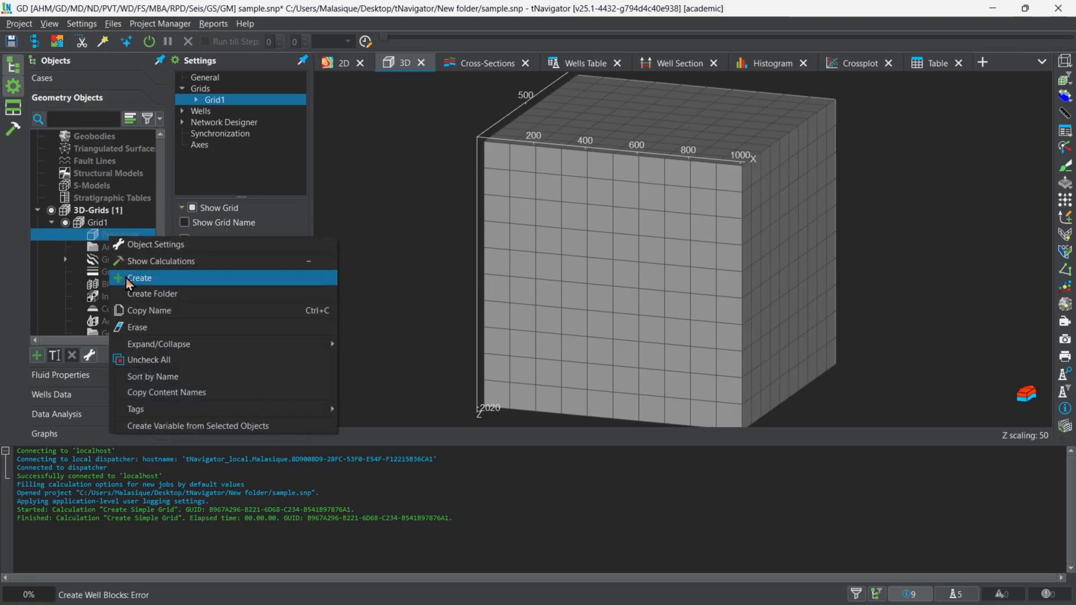
left_click(125, 278)
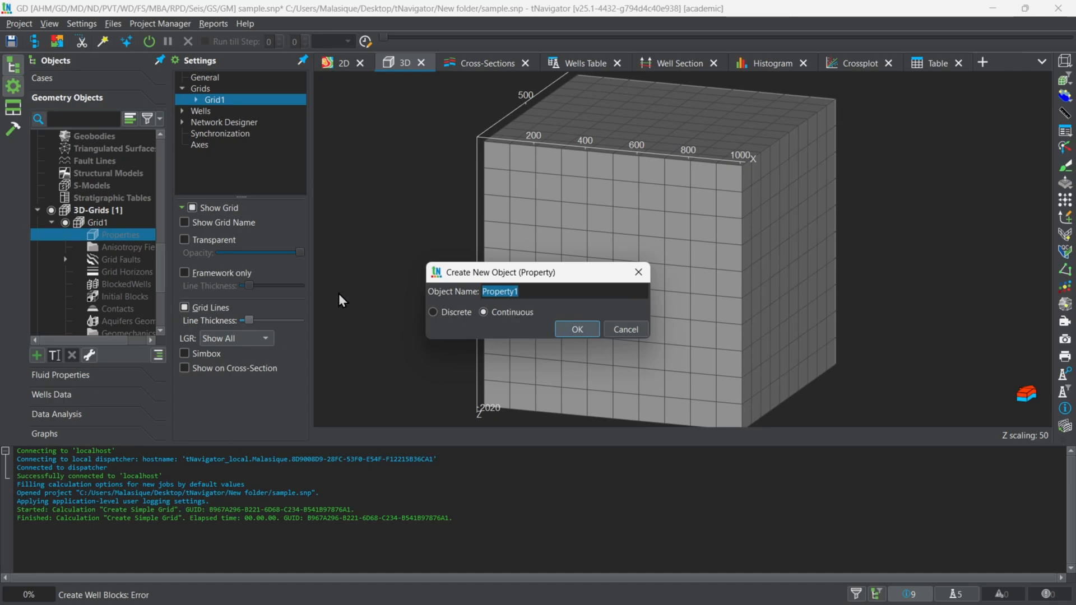
left_click(568, 327)
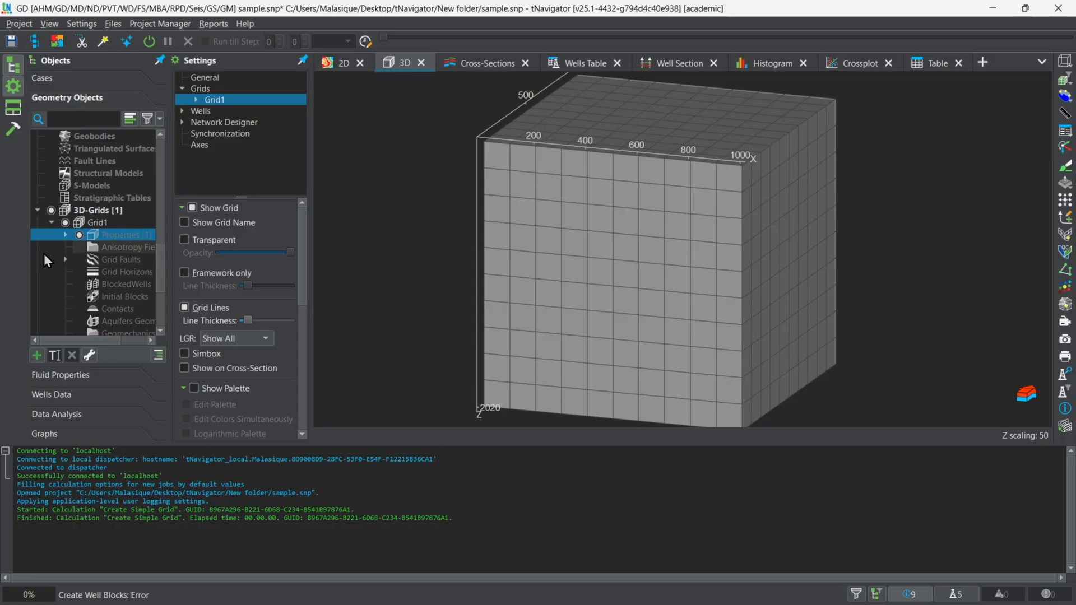
left_click(65, 235)
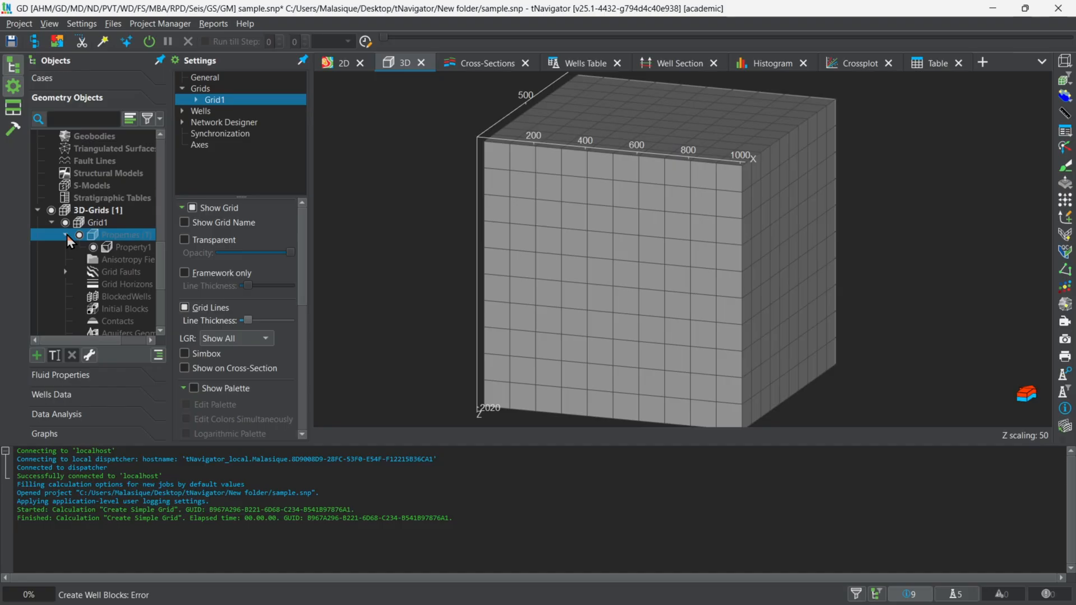
- Calculate Property1 with the Arithmetics calculator using the geometry variable k as the expression
left_click(112, 247)
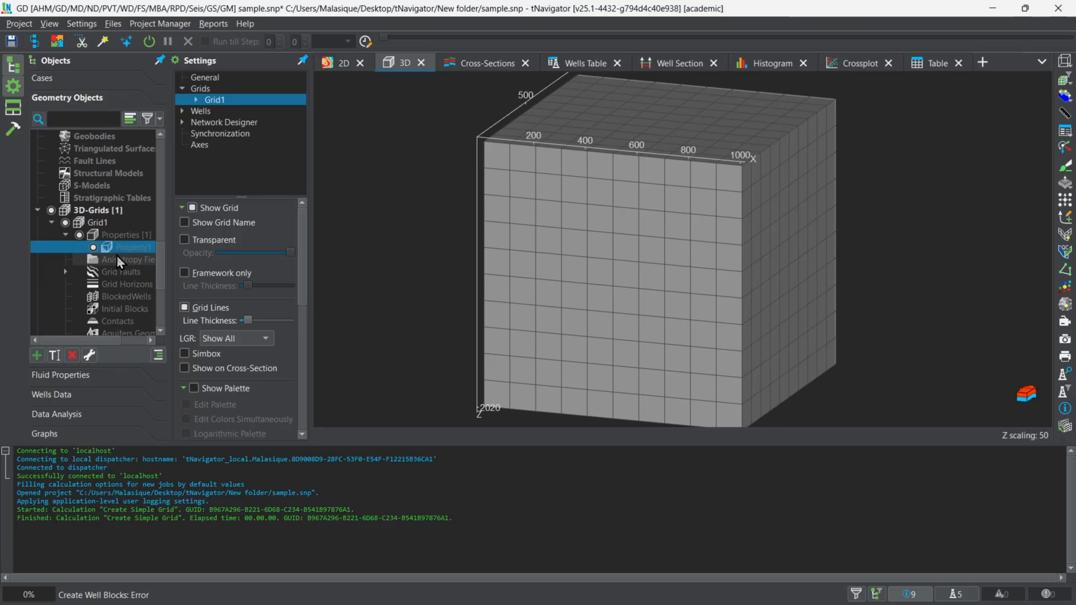
left_click(10, 134)
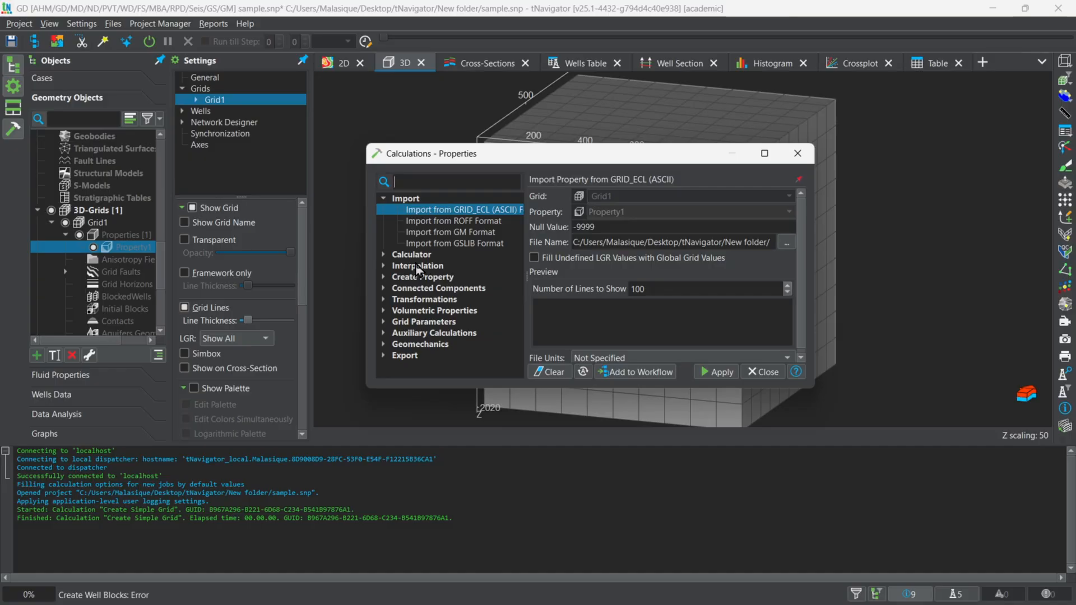
left_click(383, 255)
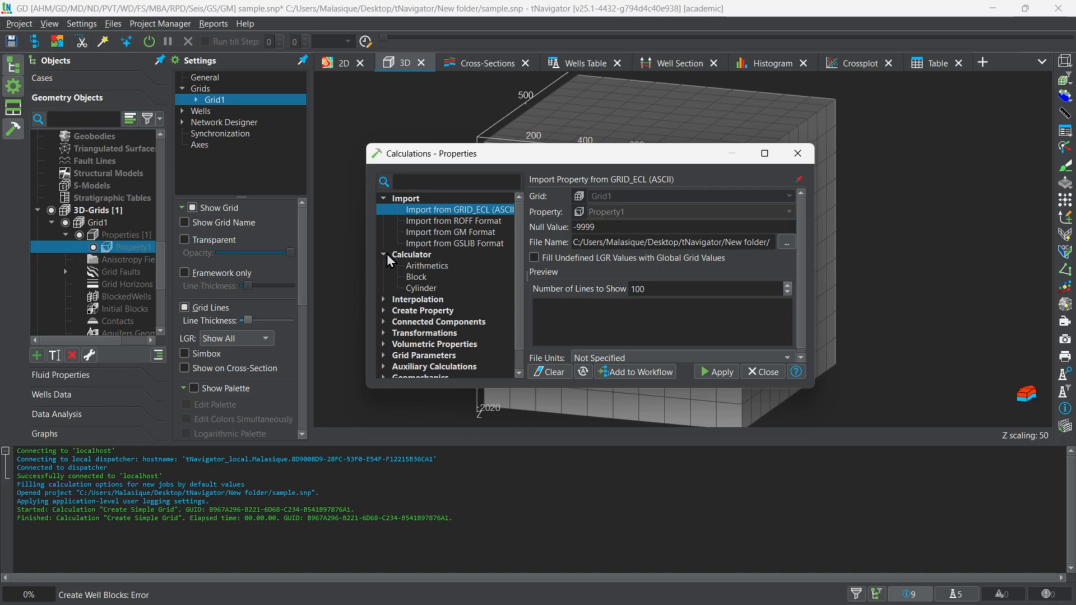
left_click(415, 266)
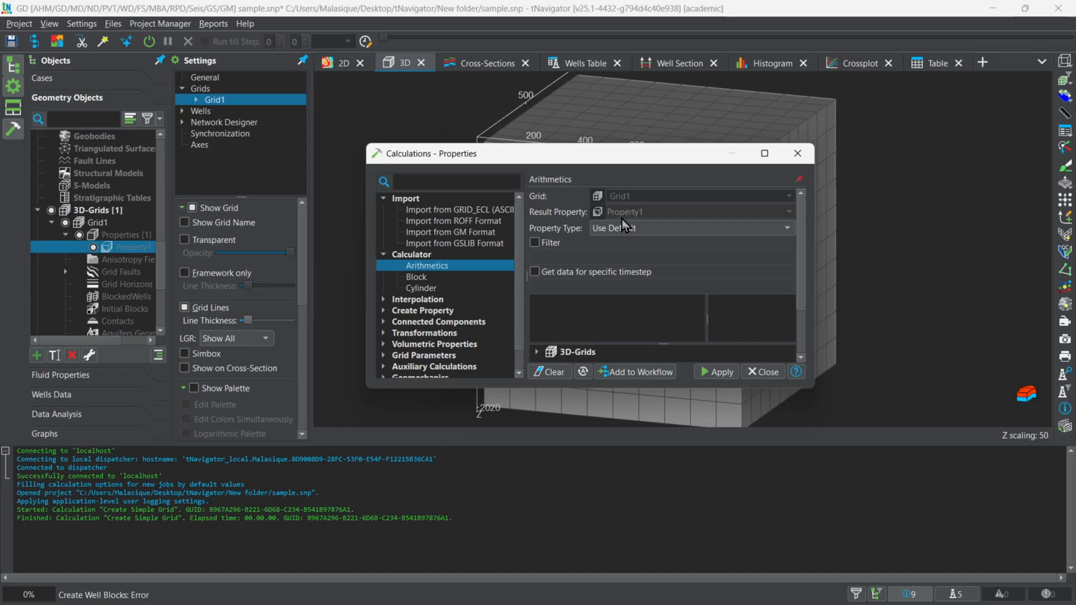
scroll(622, 249, "down", 2)
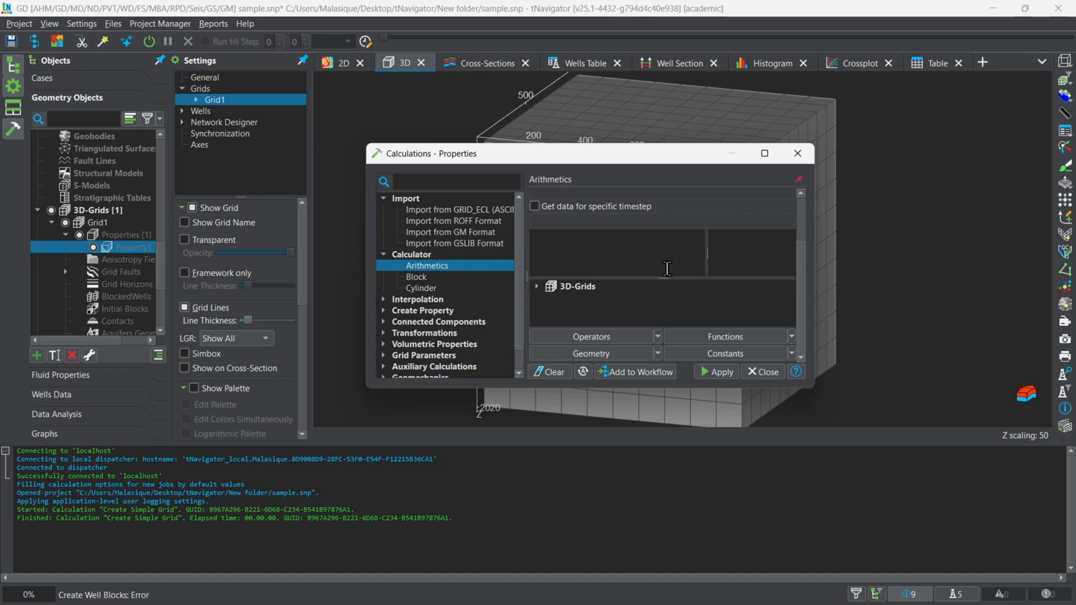
left_click(628, 353)
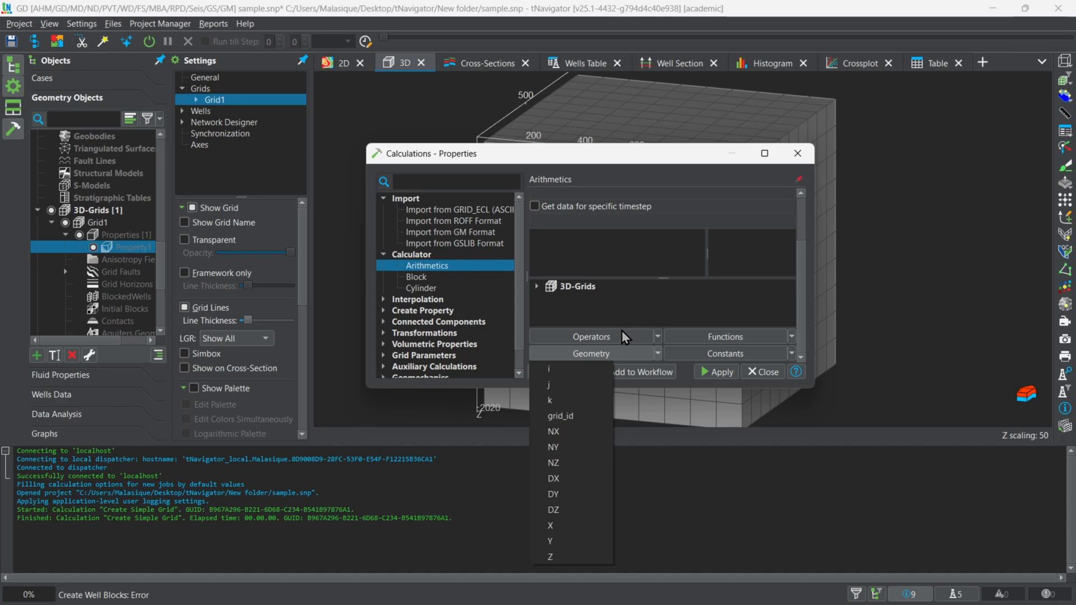
left_click(550, 401)
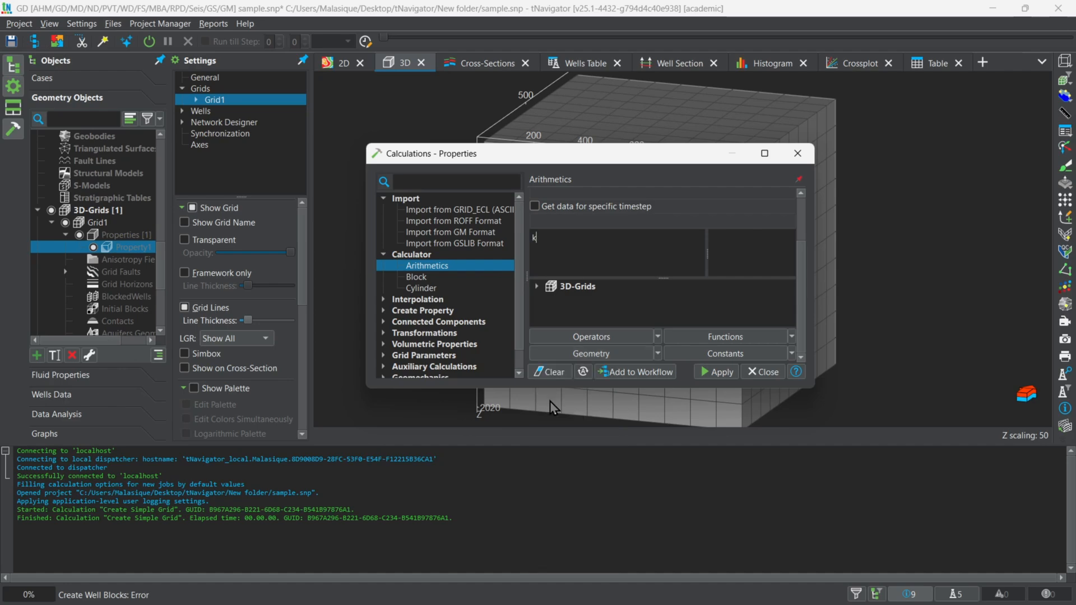
left_click(708, 372)
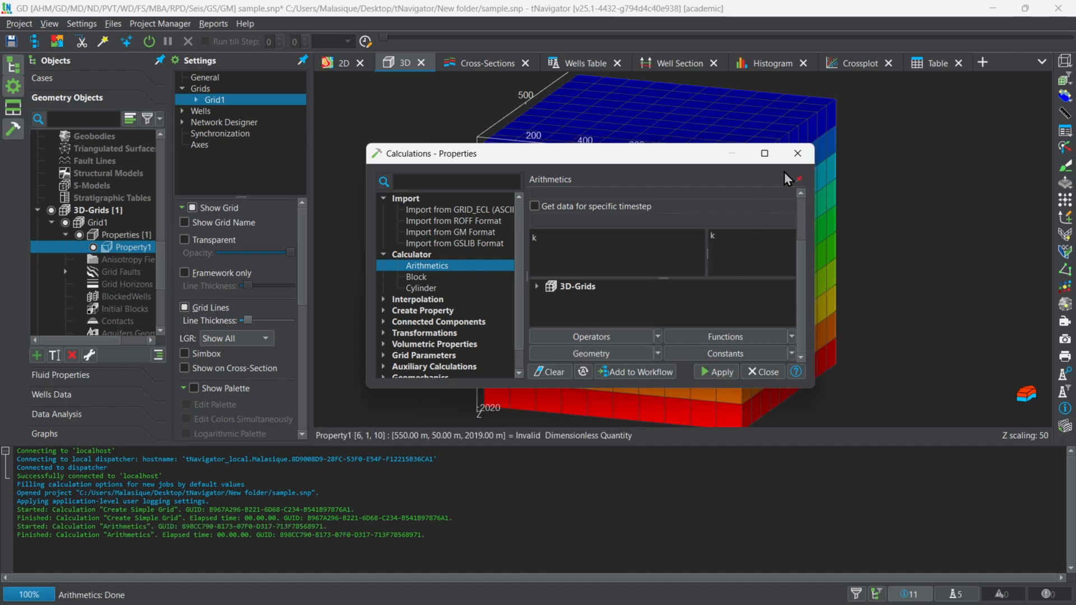
left_click(798, 153)
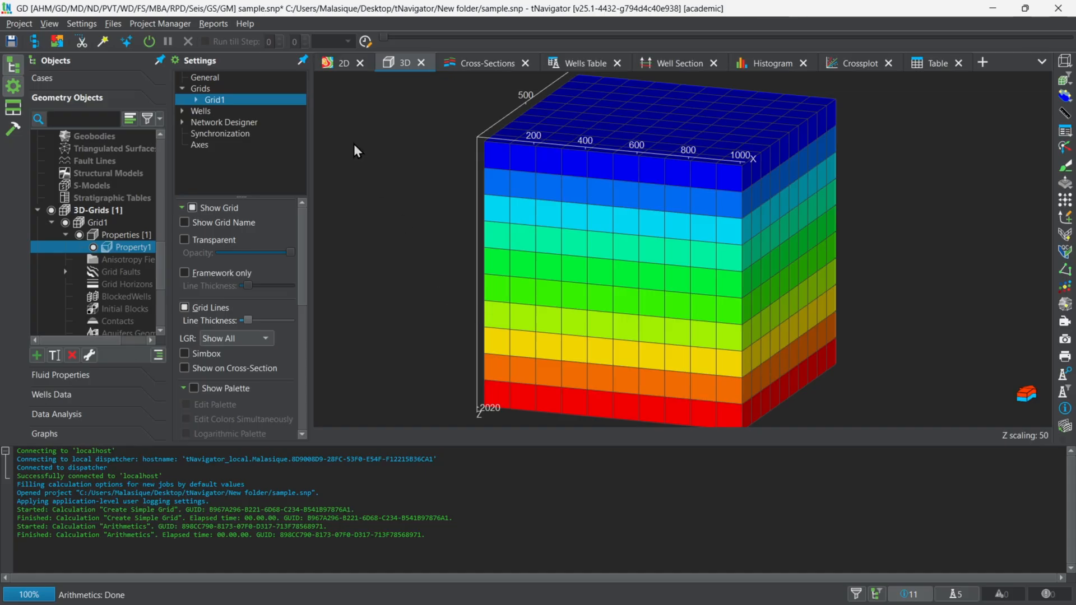
- Show the colour palette for Grid1 in the 3D view
left_click(210, 80)
left_click(208, 89)
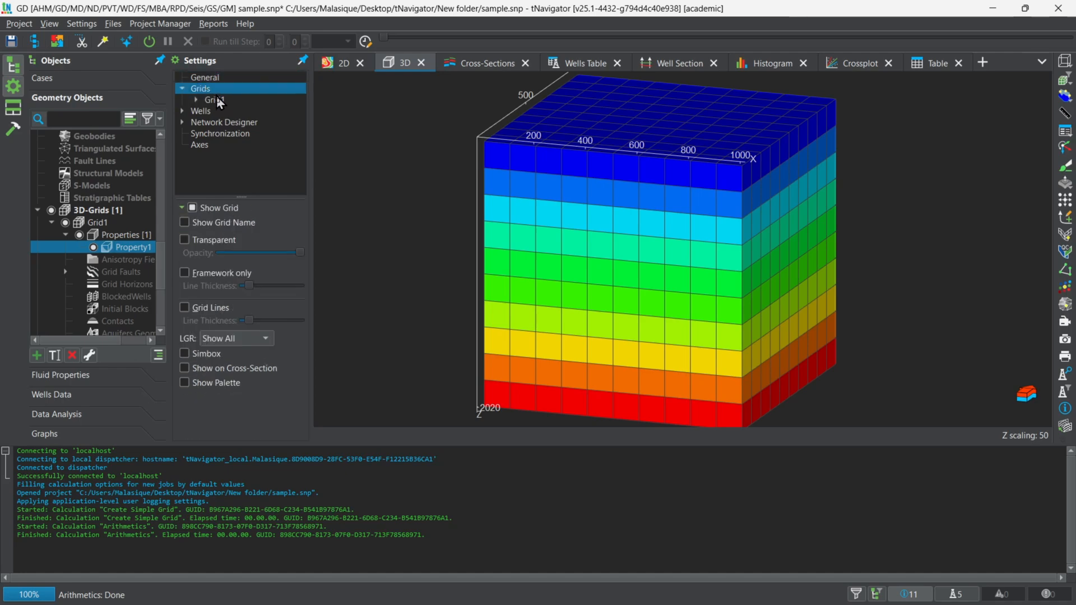
left_click(216, 98)
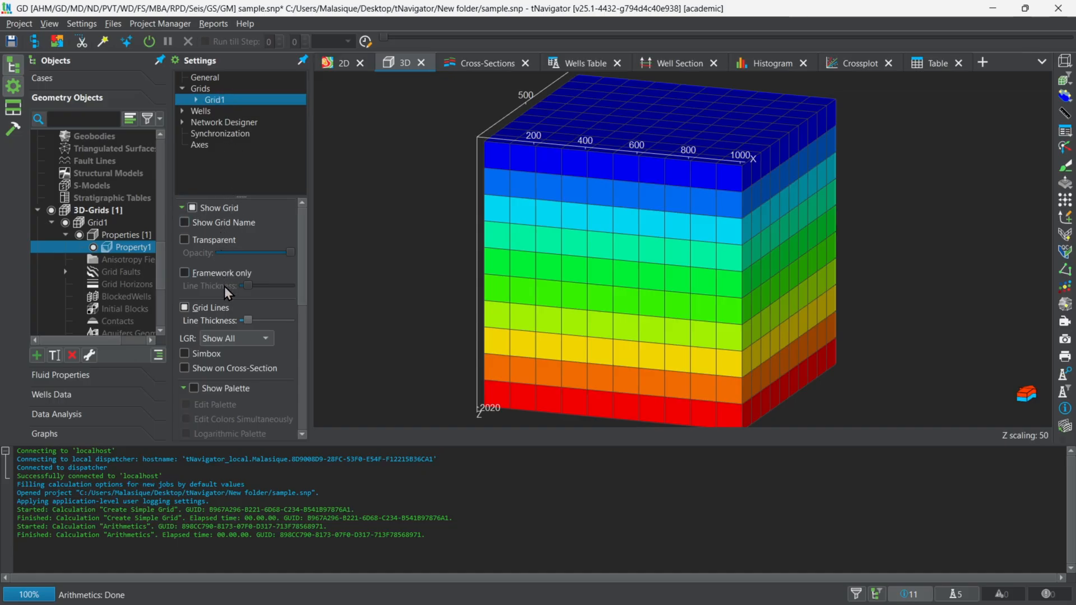
left_click(194, 388)
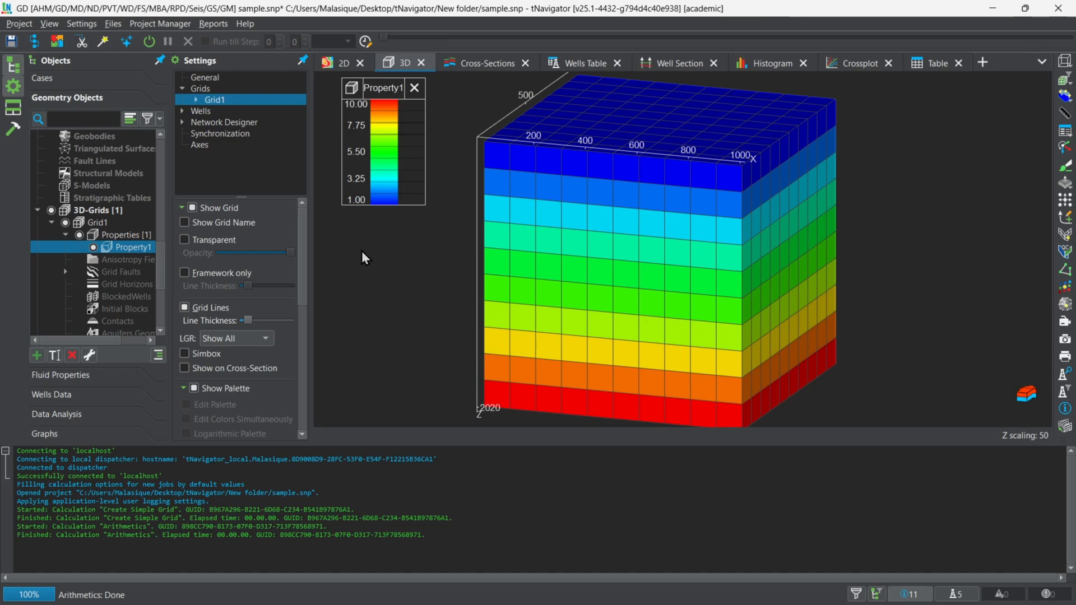
- Add a second property to Grid1, keeping the default creation settings
right_click(116, 248)
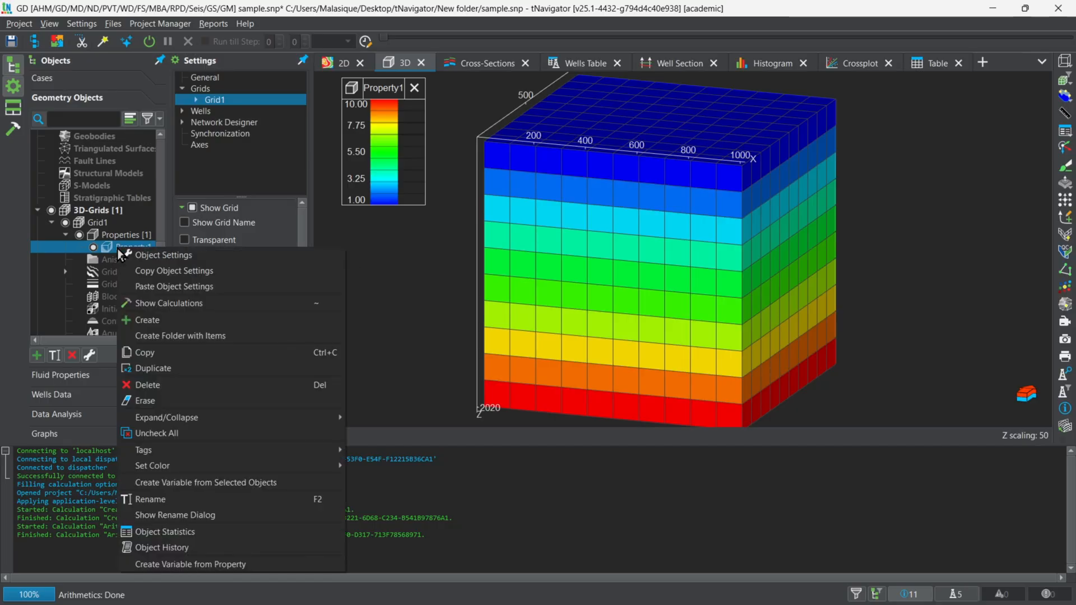
left_click(147, 320)
left_click(507, 329)
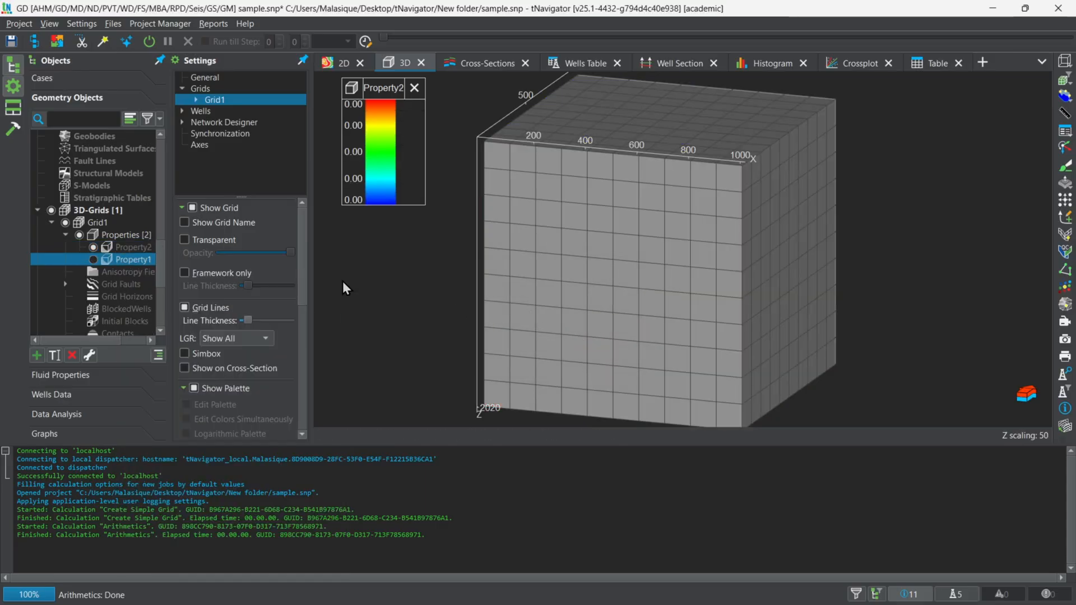
- Clear the arithmetic expression and recalculate Property1 from the geometry variable DZ
left_click(14, 133)
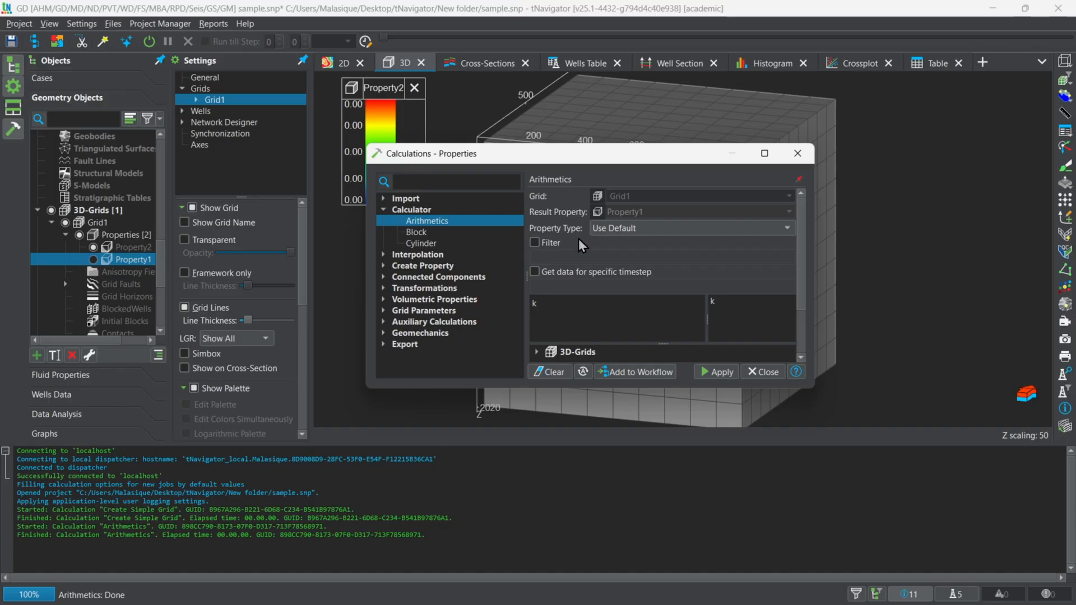
scroll(586, 267, "down", 2)
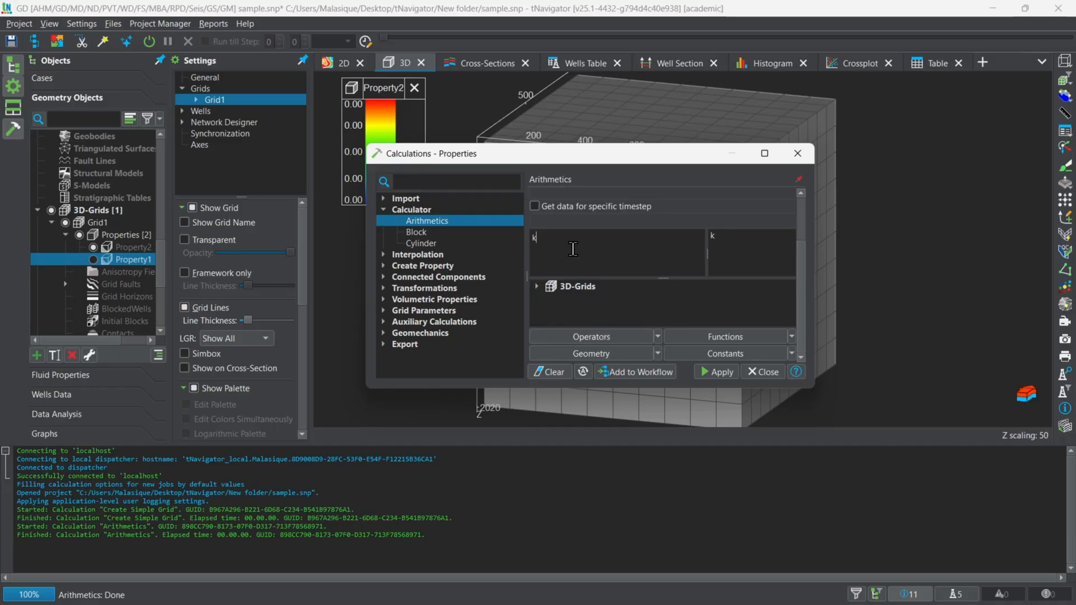
left_click(557, 375)
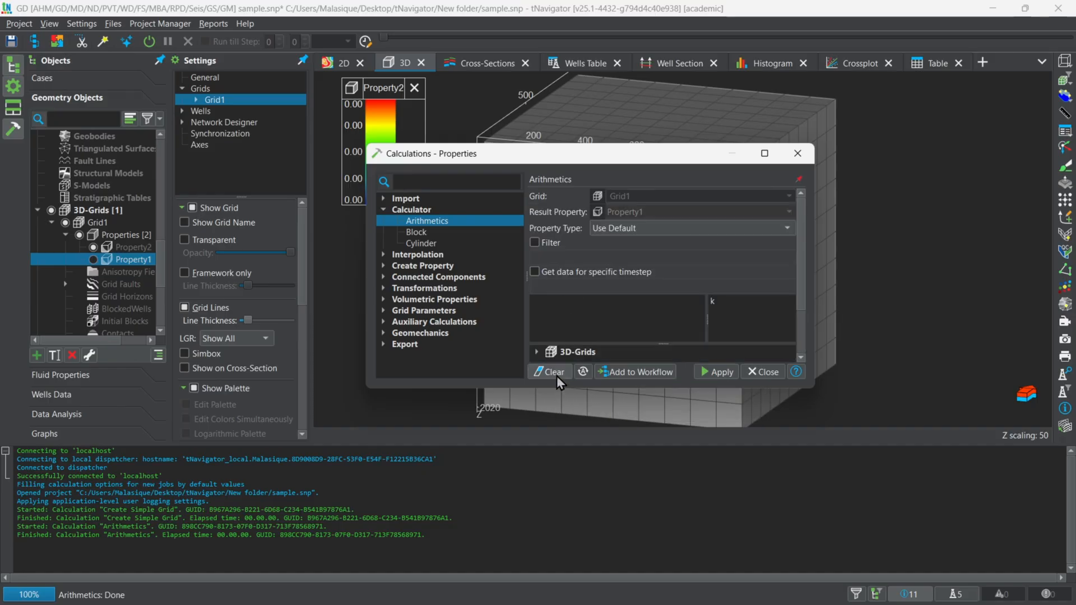
scroll(579, 295, "down", 3)
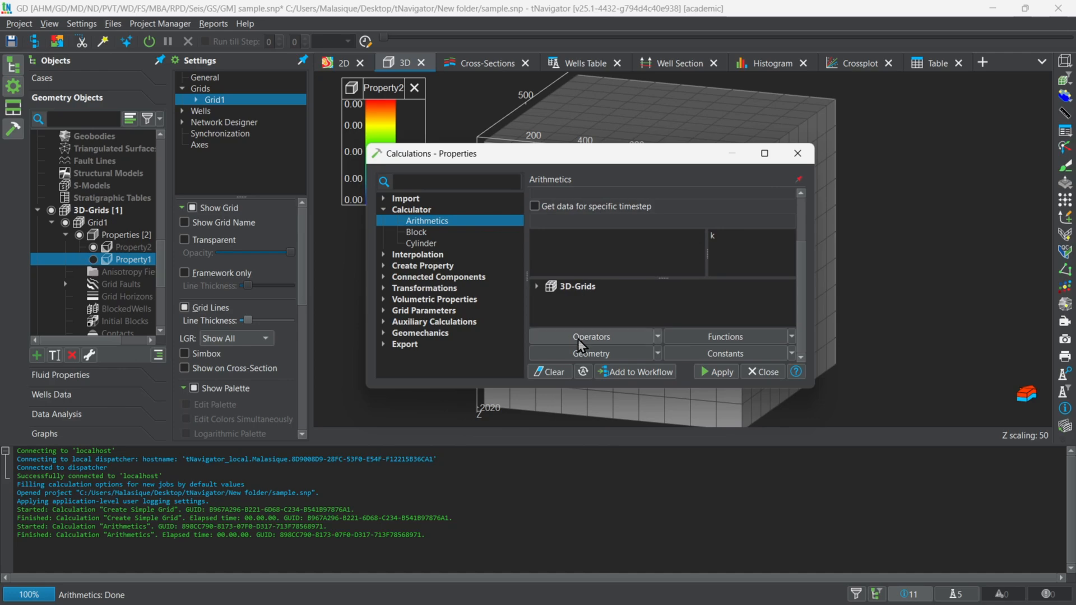
left_click(581, 357)
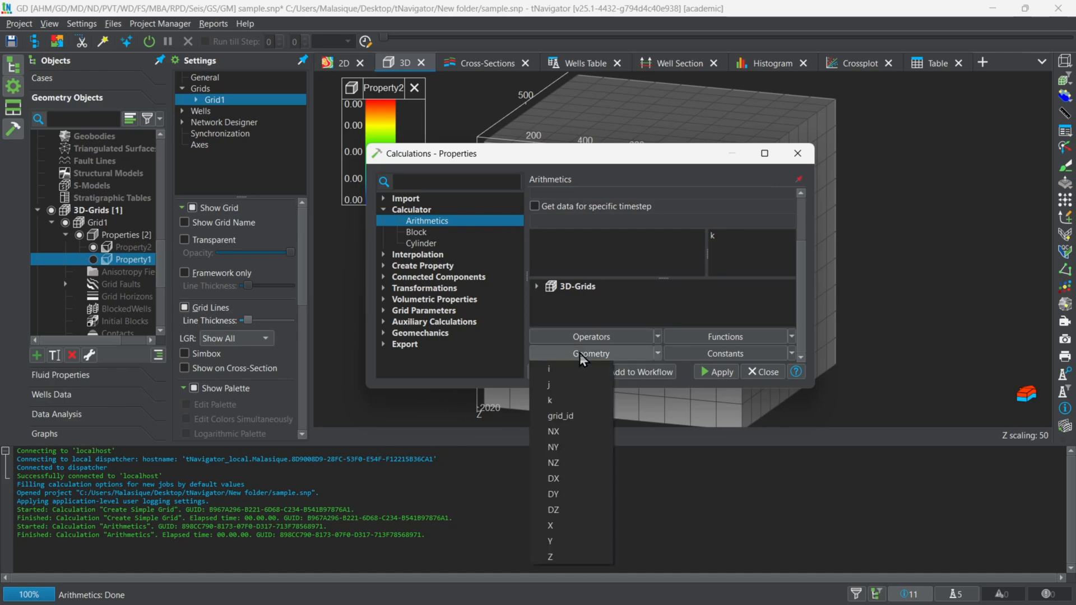
left_click(542, 509)
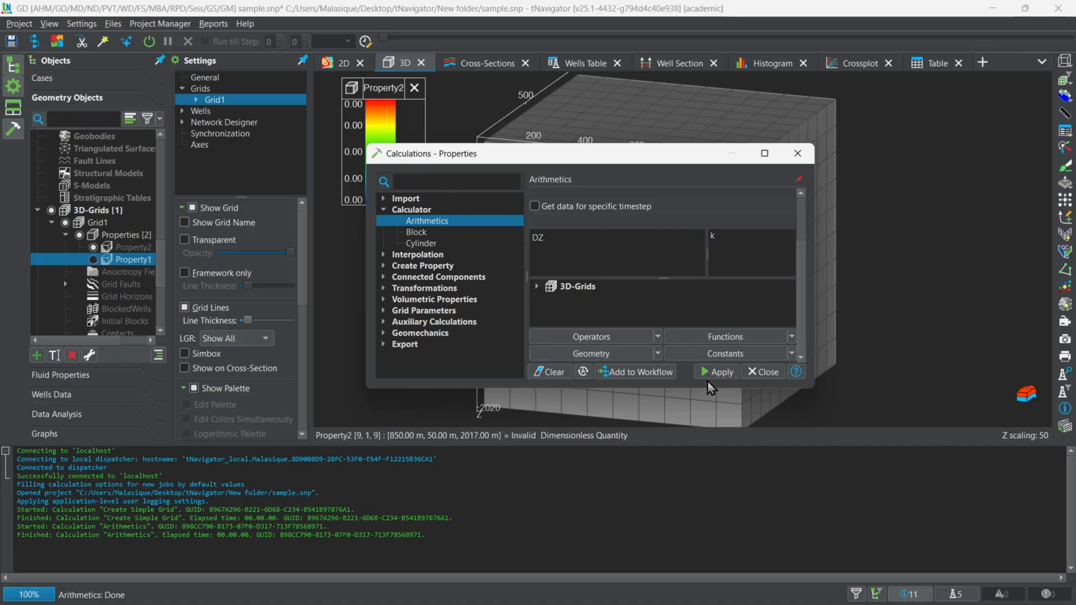
left_click(708, 375)
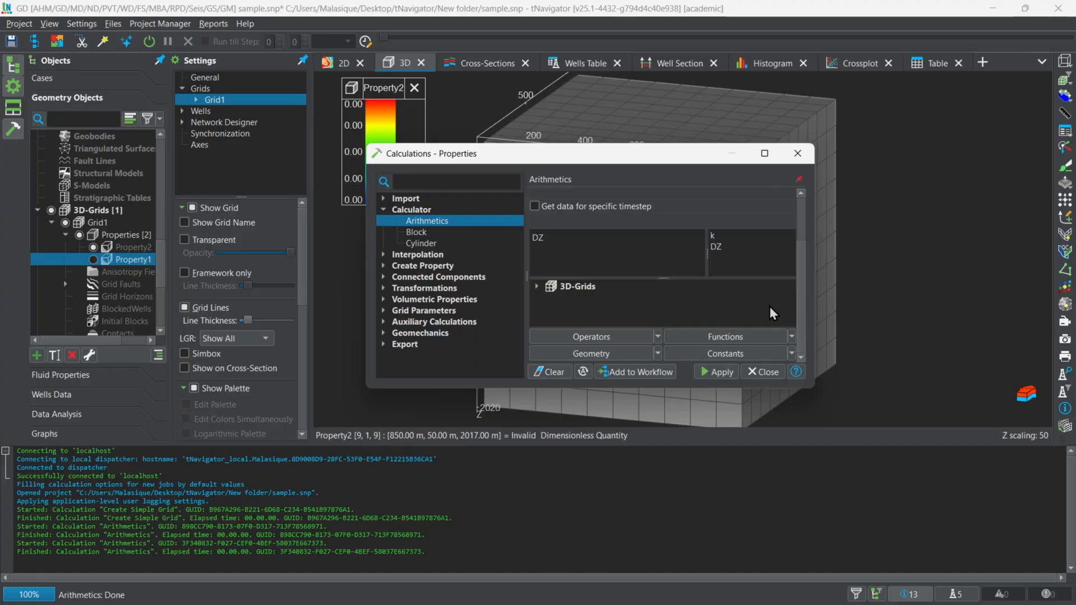
left_click(798, 154)
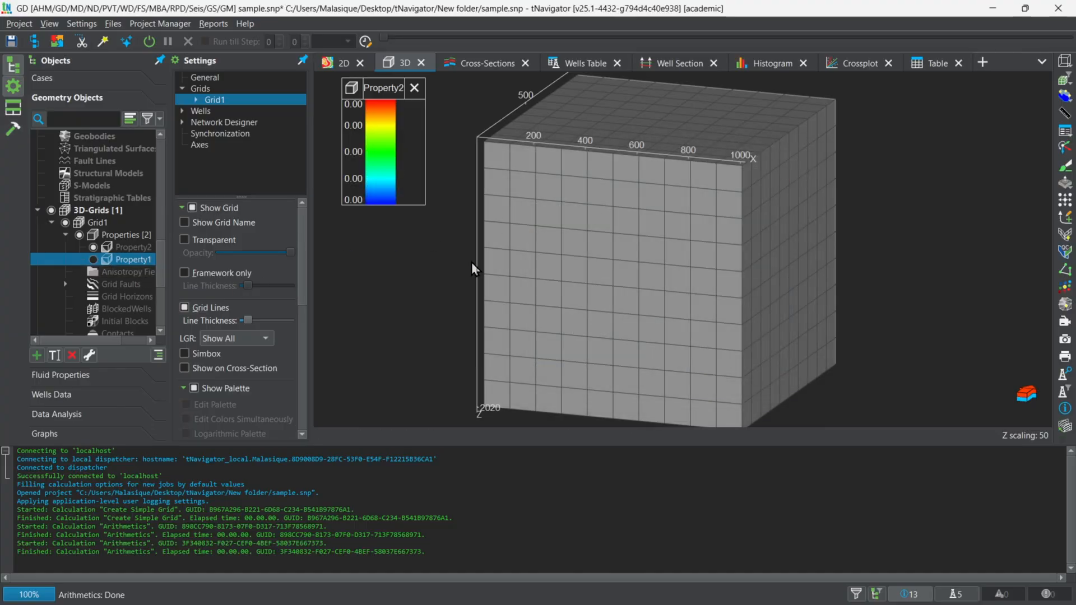
- Compare the 3D display of Property1 and Property2, ending with Property1 displayed
left_click(95, 258)
left_click(92, 249)
left_click(94, 259)
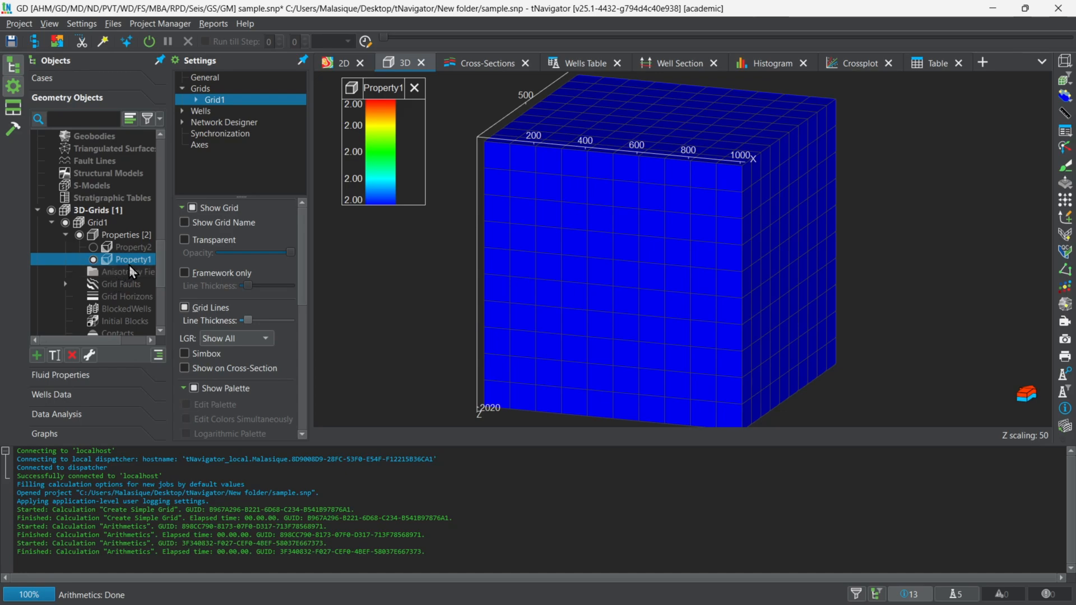
- Replace the arithmetic expression with the geometry variable k and recalculate Property1
left_click(10, 132)
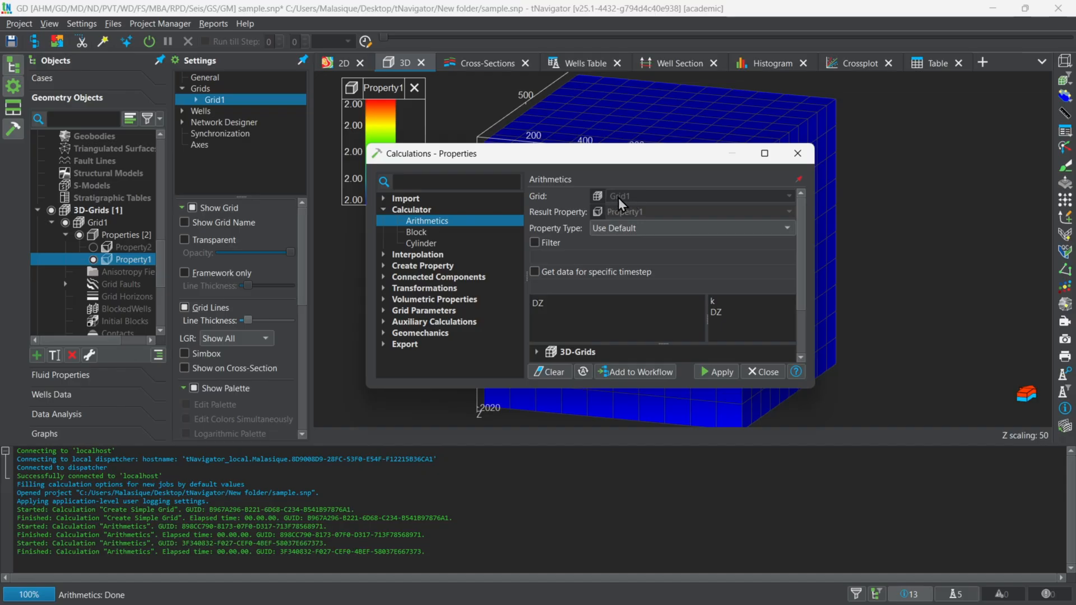
left_click(566, 300)
left_click_drag(566, 300, 526, 306)
key("BackSpace")
scroll(616, 308, "down", 2)
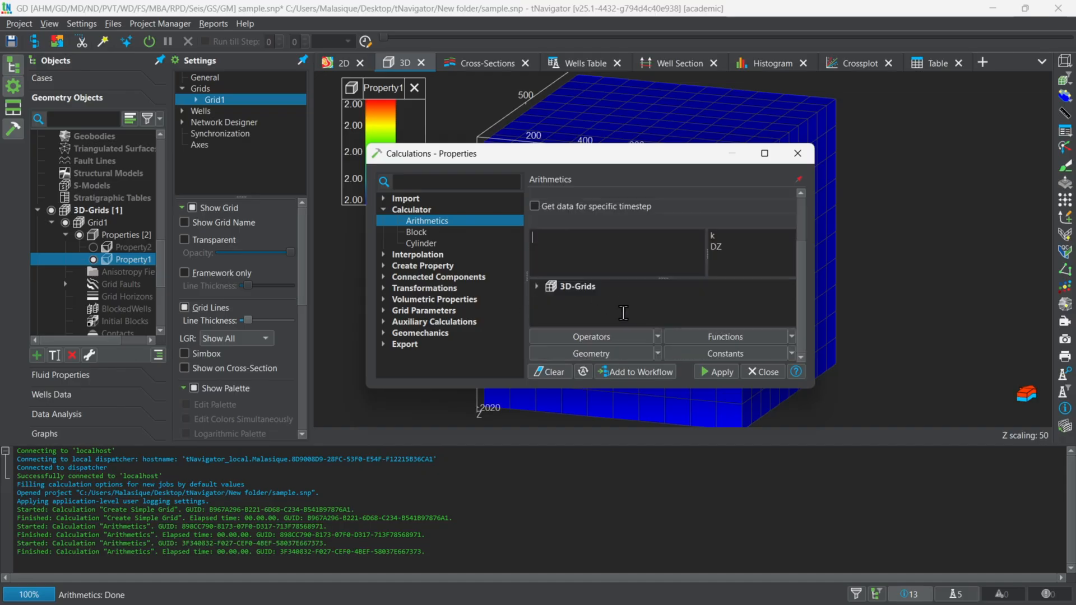
left_click(613, 355)
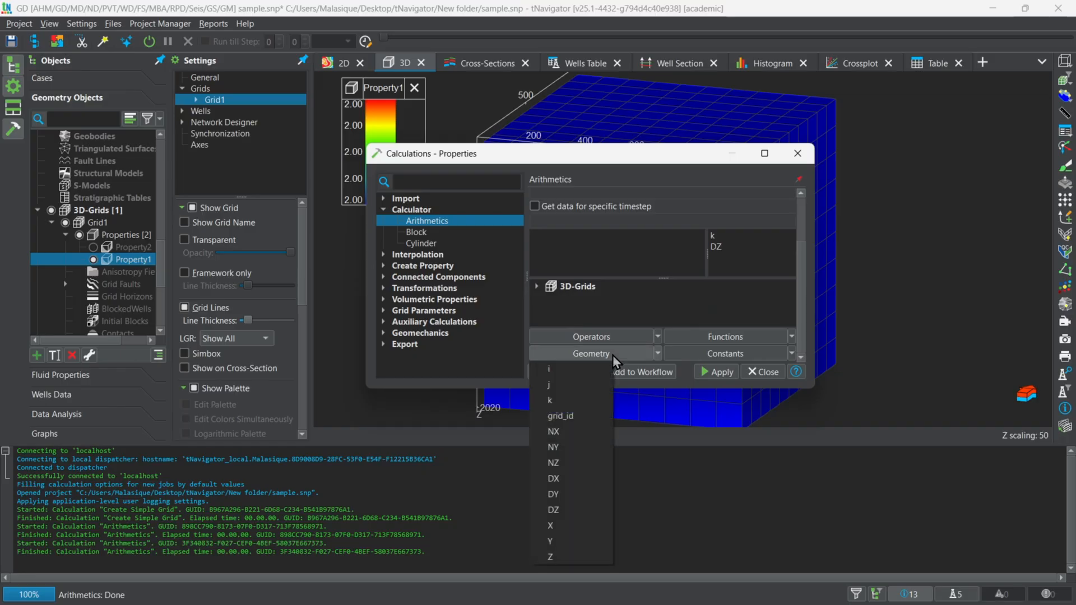
left_click(576, 400)
left_click(728, 371)
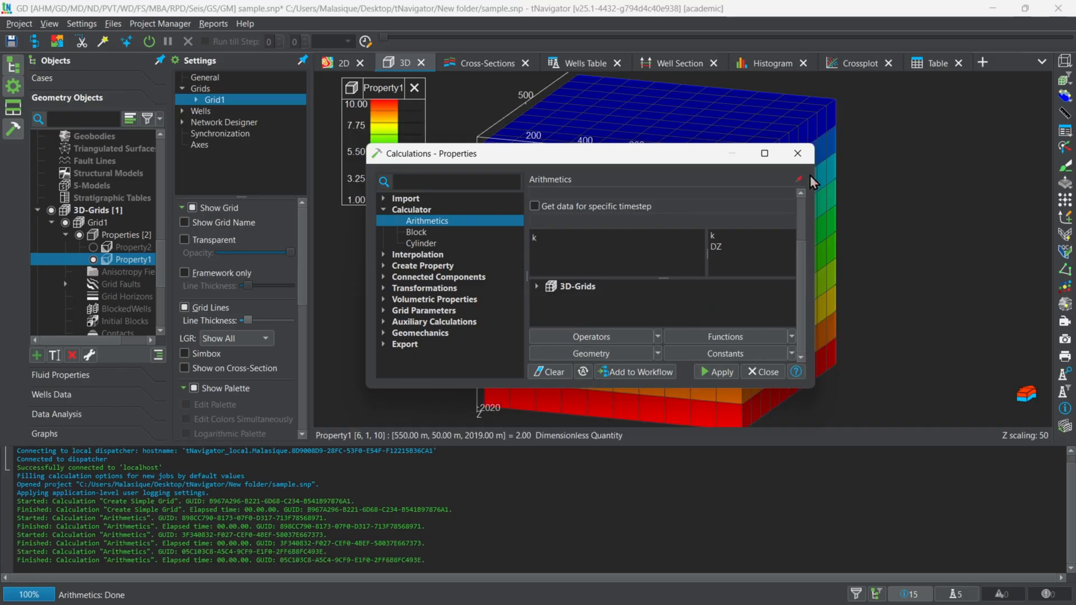
left_click(802, 161)
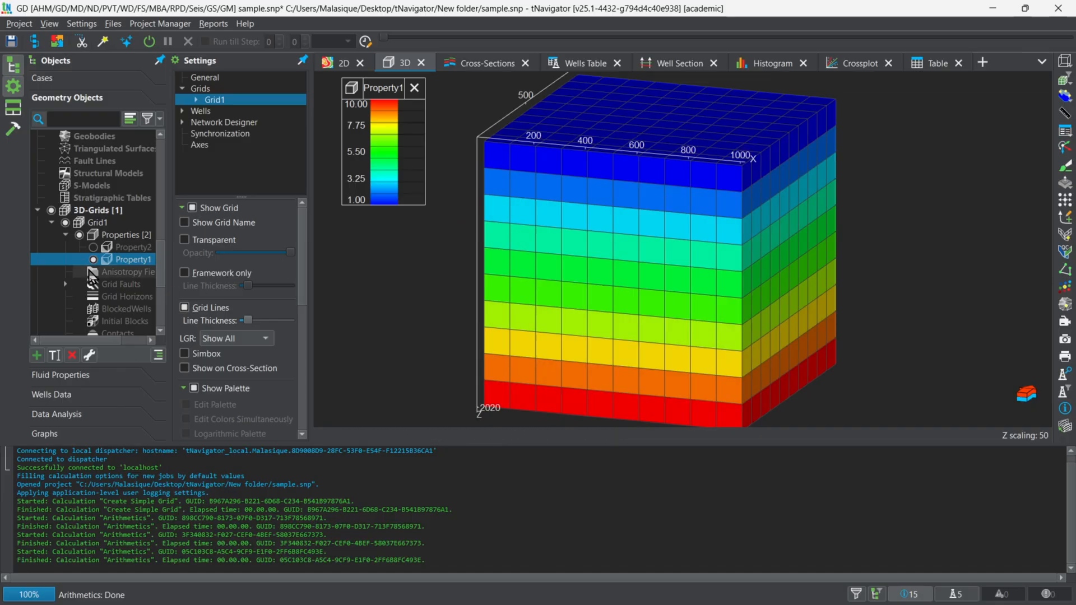
- Calculate Property2 with the Arithmetics calculator using the geometry variable DZ, and display it on the grid
left_click(116, 247)
left_click(12, 132)
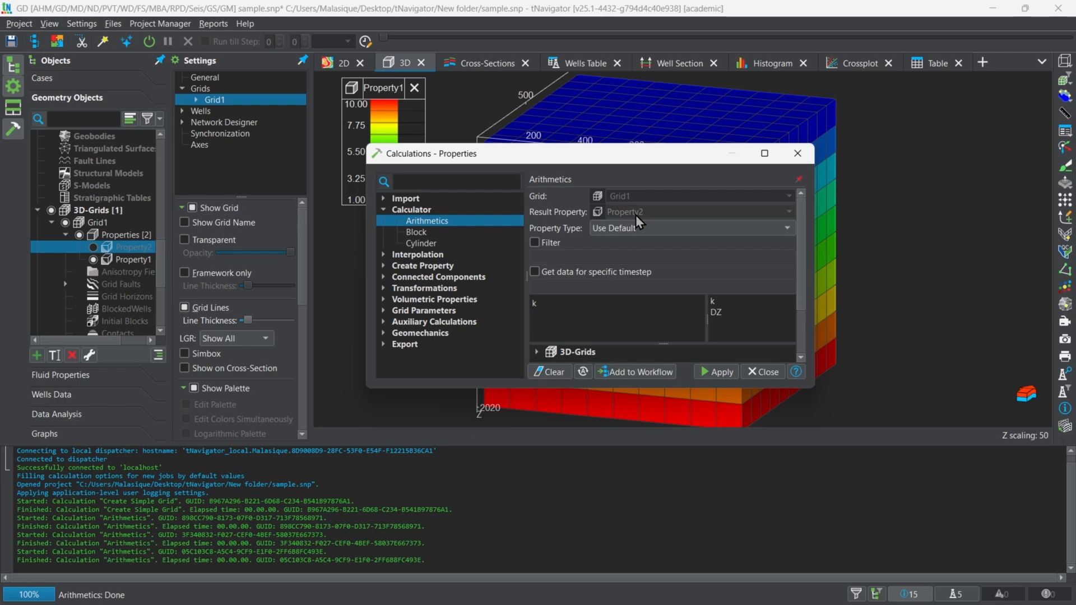
left_click(566, 301)
key("BackSpace")
scroll(567, 267, "down", 2)
left_click(577, 358)
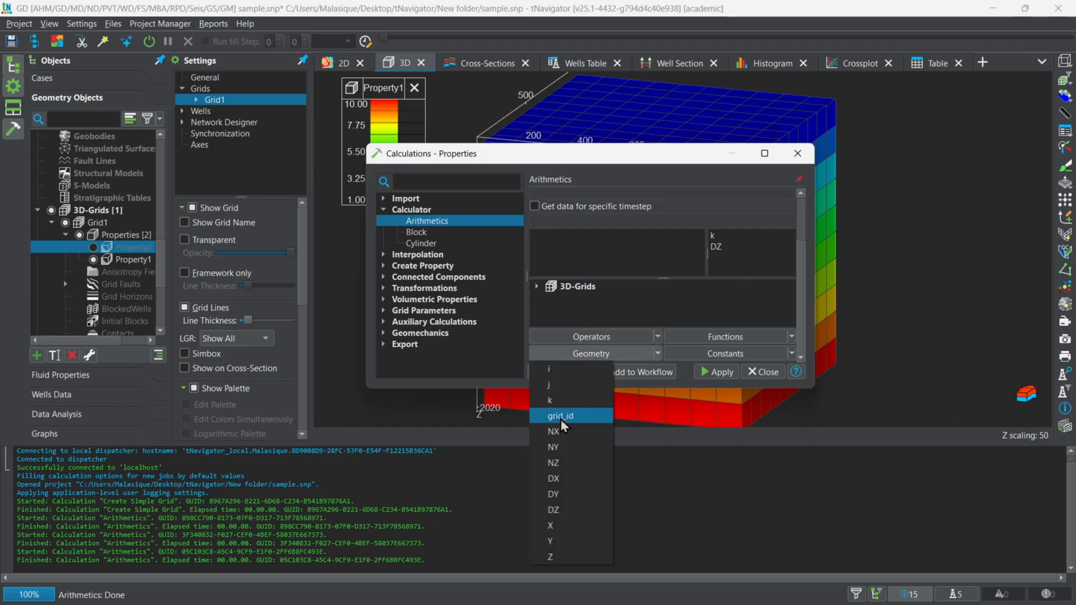
left_click(557, 509)
left_click(722, 372)
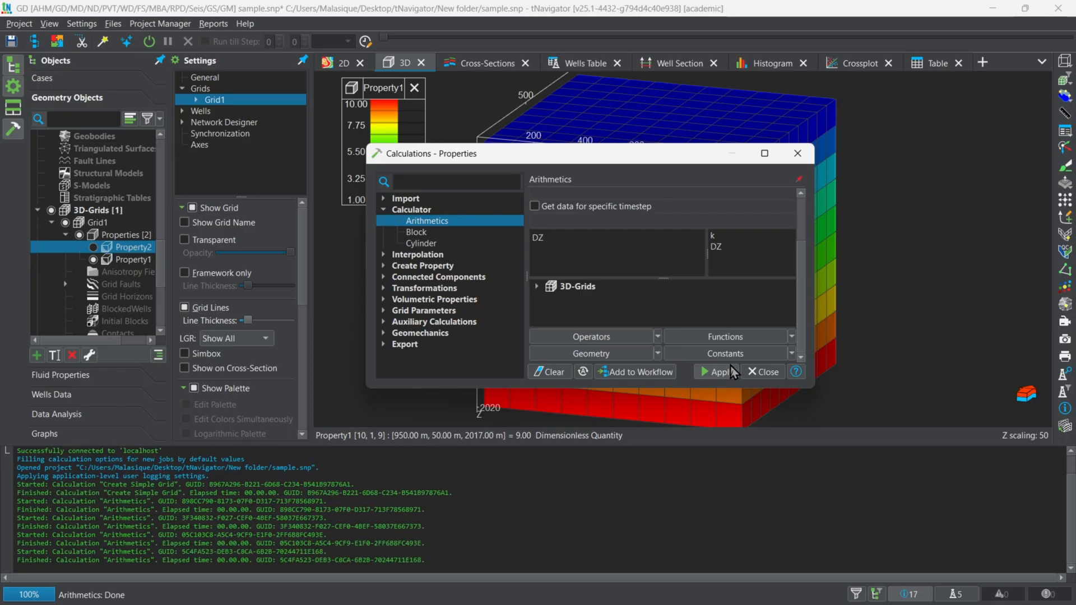
left_click(797, 153)
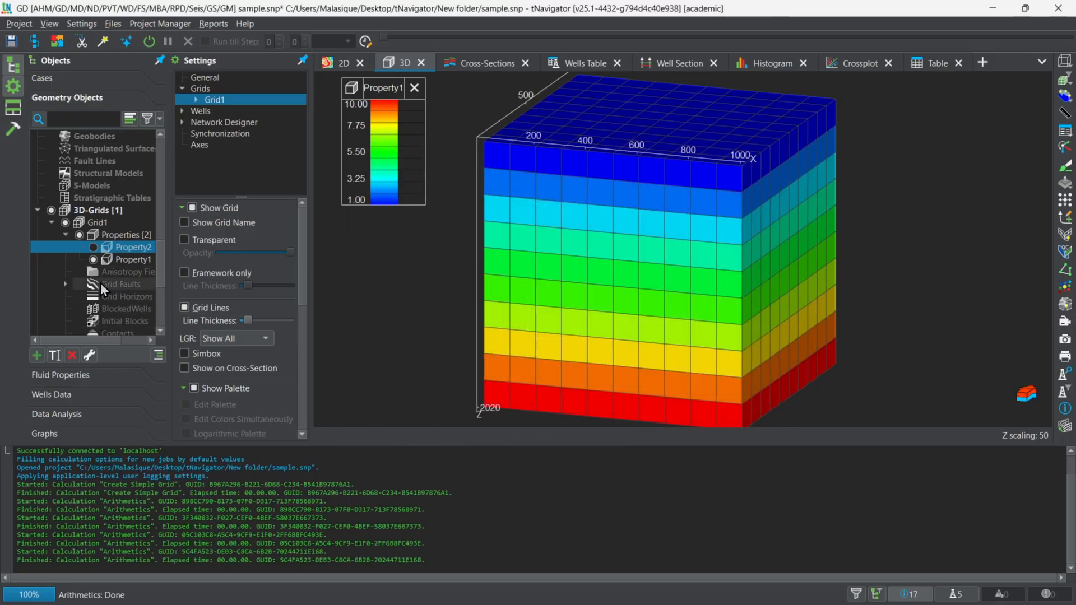
left_click(92, 247)
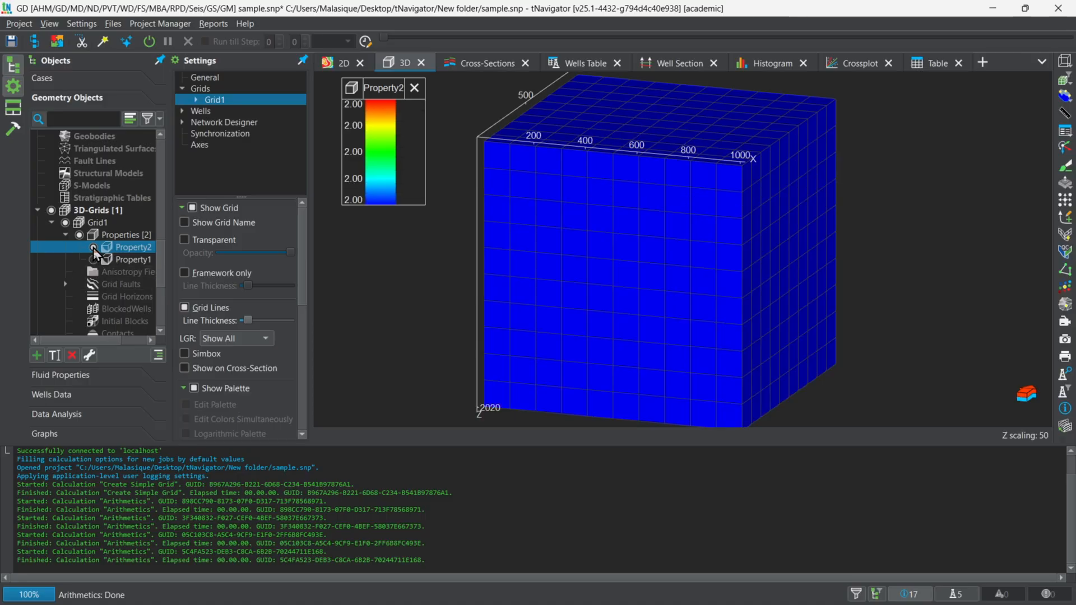